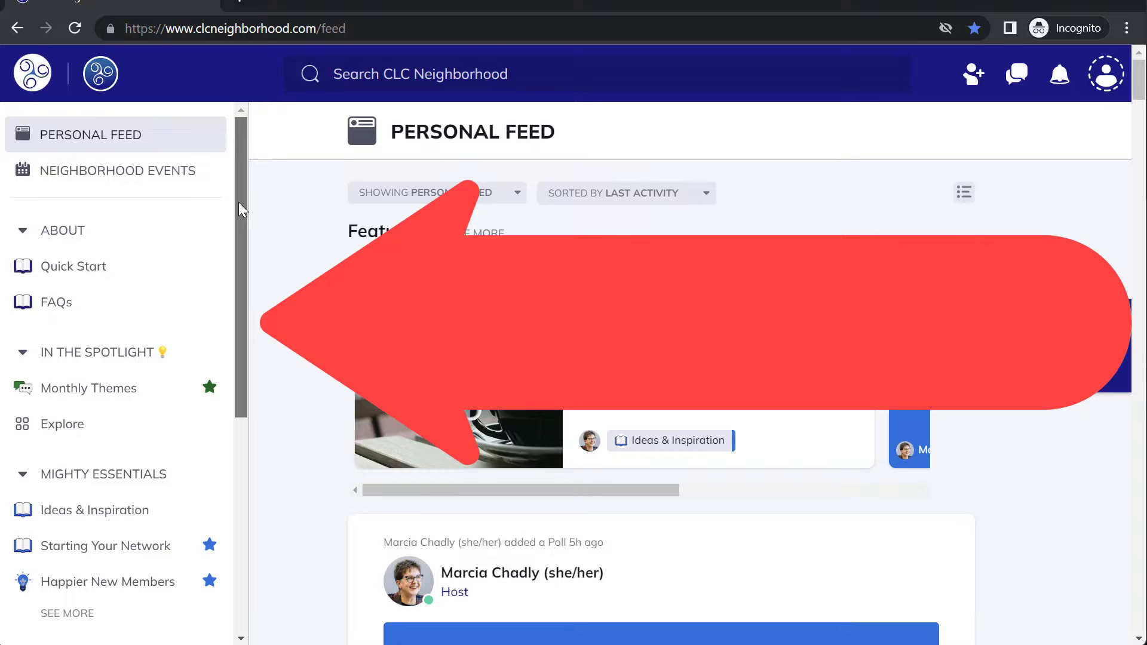
Scroll the sidebar, then switch to the host's signed-in Personal Feed, which lists the Quiz Test Drive space
left_click_drag(239, 203, 248, 451)
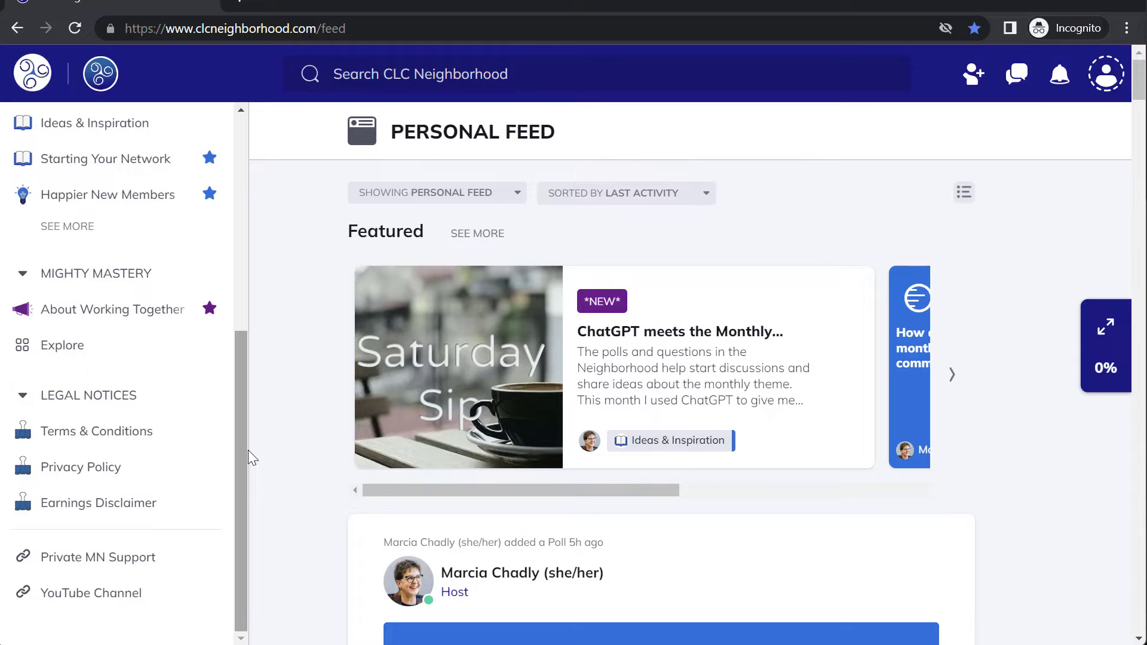
left_click_drag(241, 540, 261, 311)
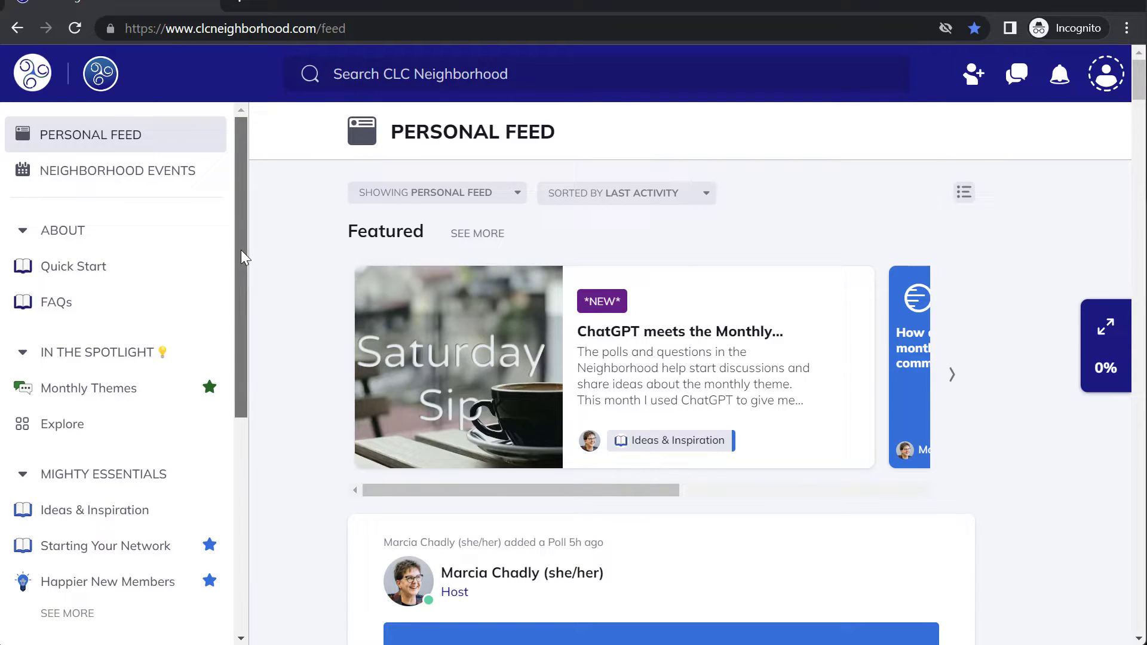
left_click_drag(241, 250, 239, 304)
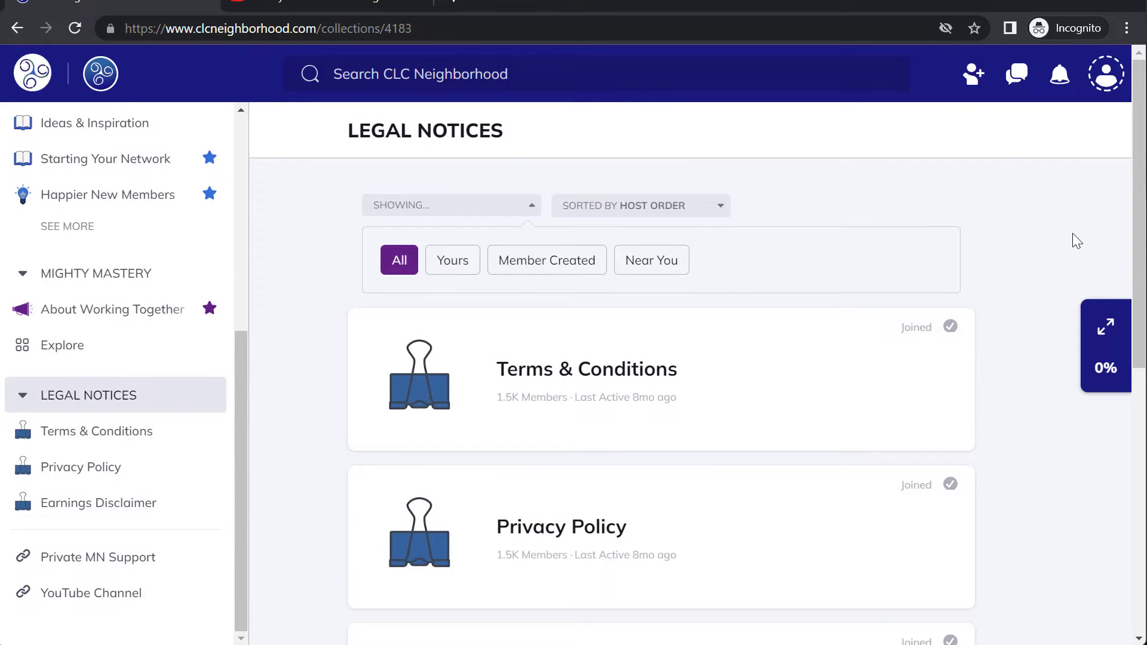
scroll(1072, 234, "down", 3)
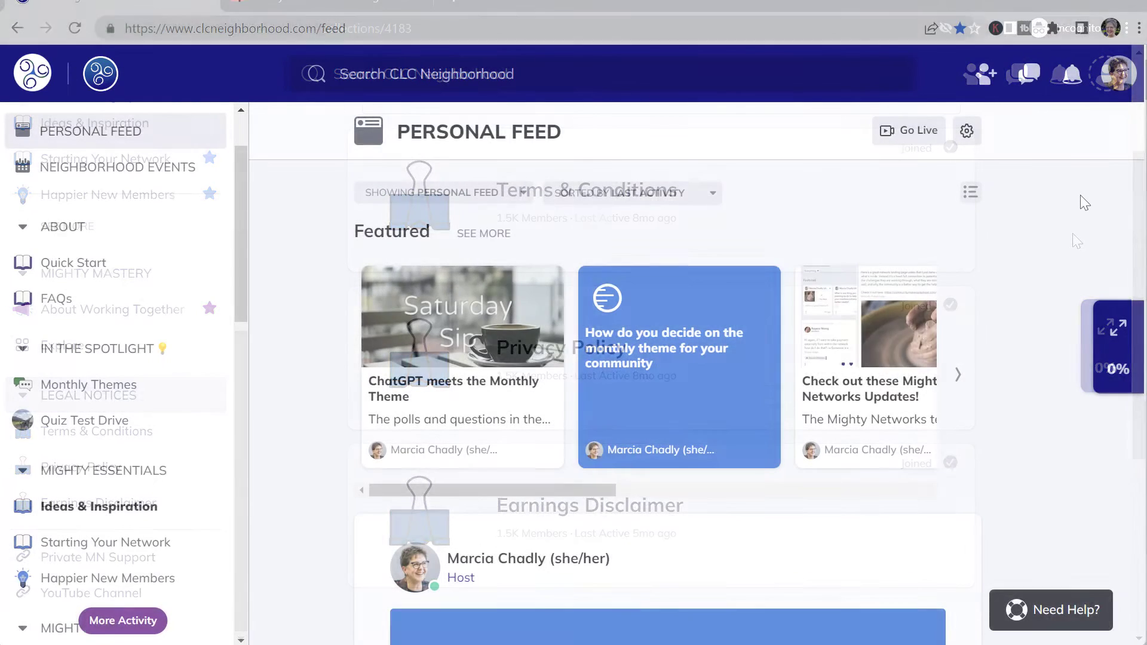
Review the Global Features options under Network Settings > Navigation
left_click(1126, 78)
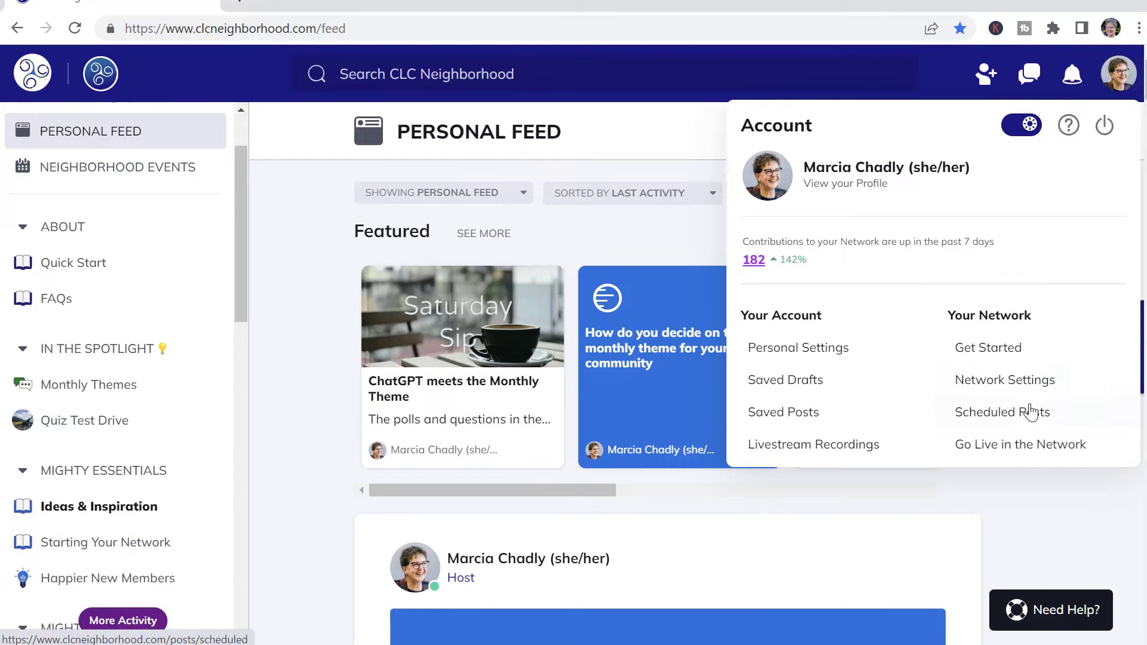
left_click(1027, 379)
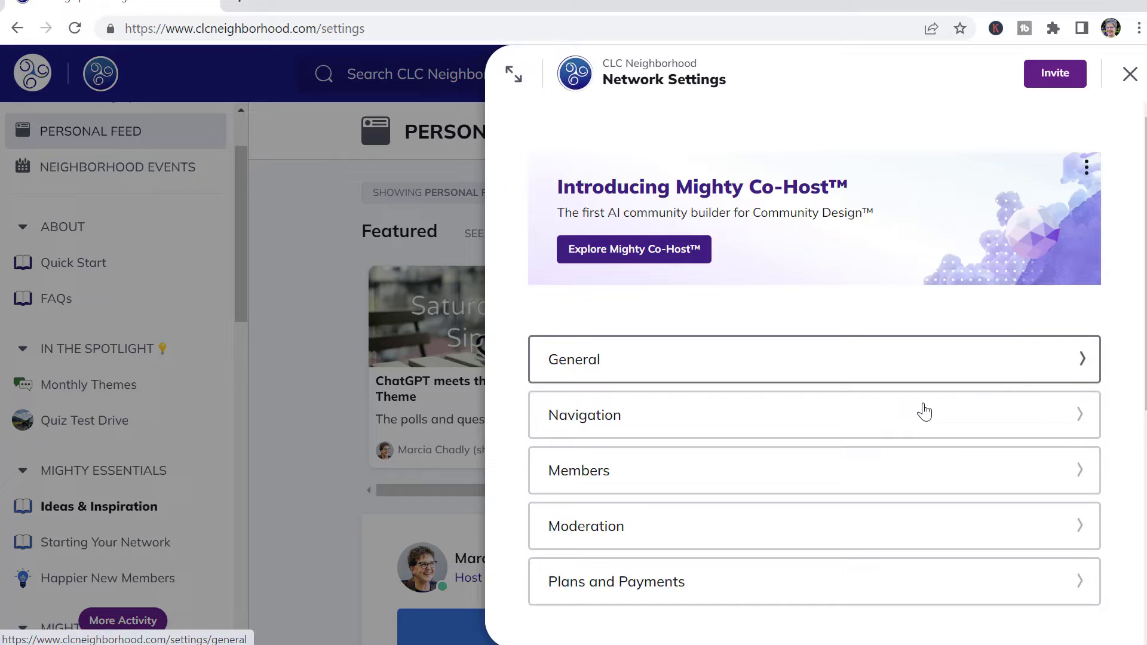
left_click(744, 429)
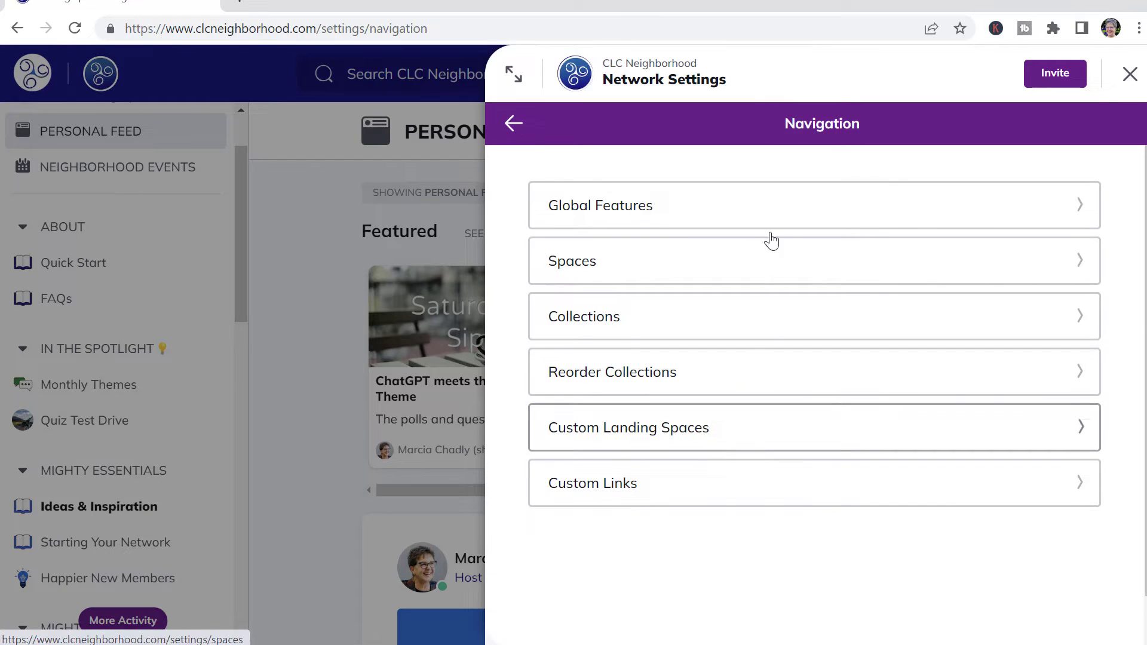
left_click(730, 205)
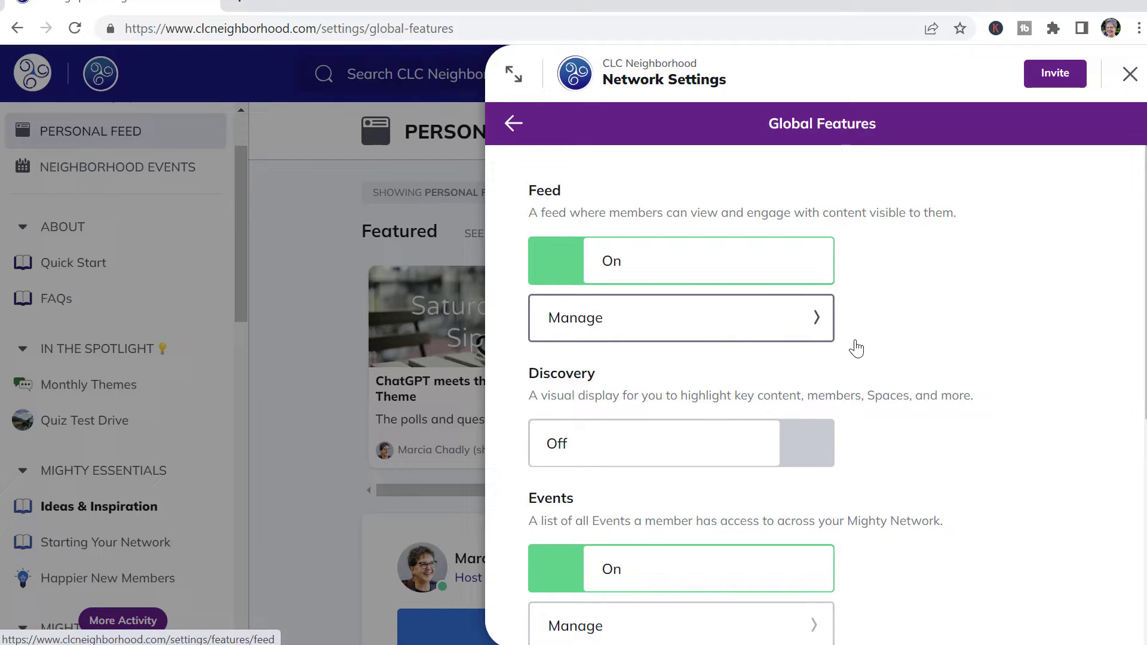
scroll(1036, 362, "down", 6)
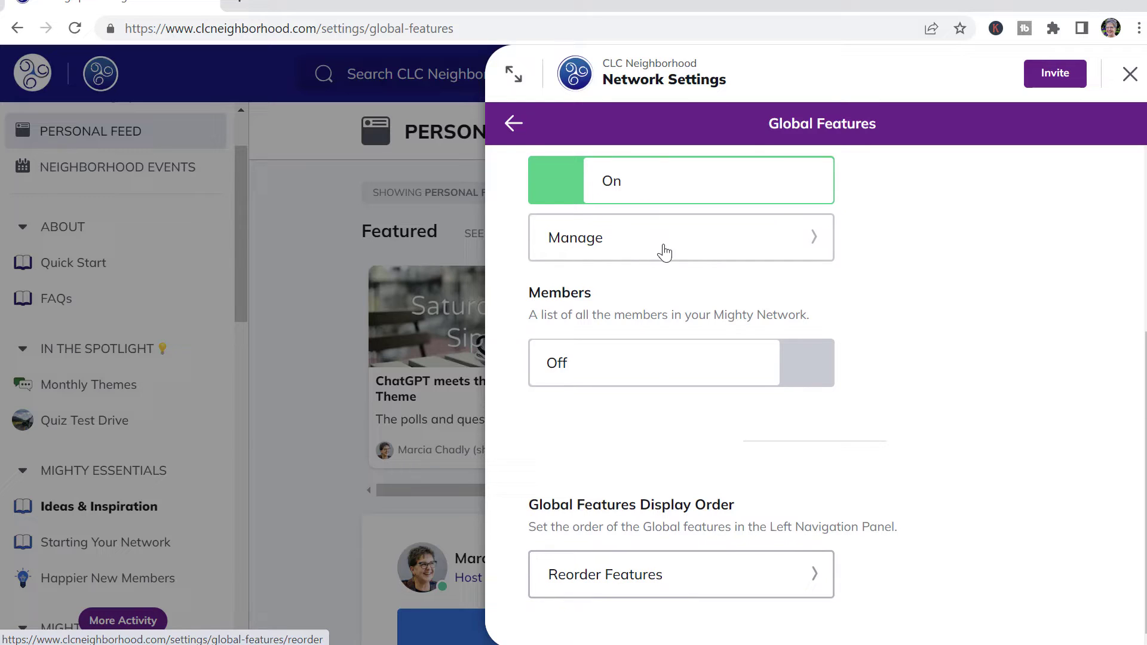
In Reorder Collections, drag the ABOUT collection lower in the navigation order
left_click(511, 123)
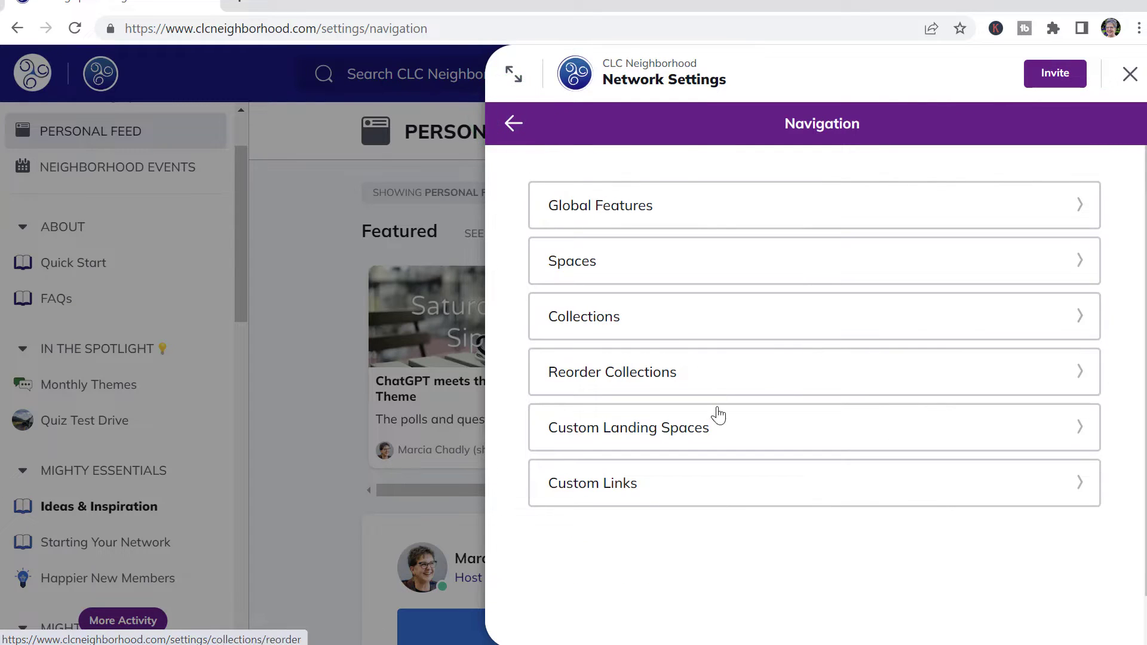
left_click(701, 370)
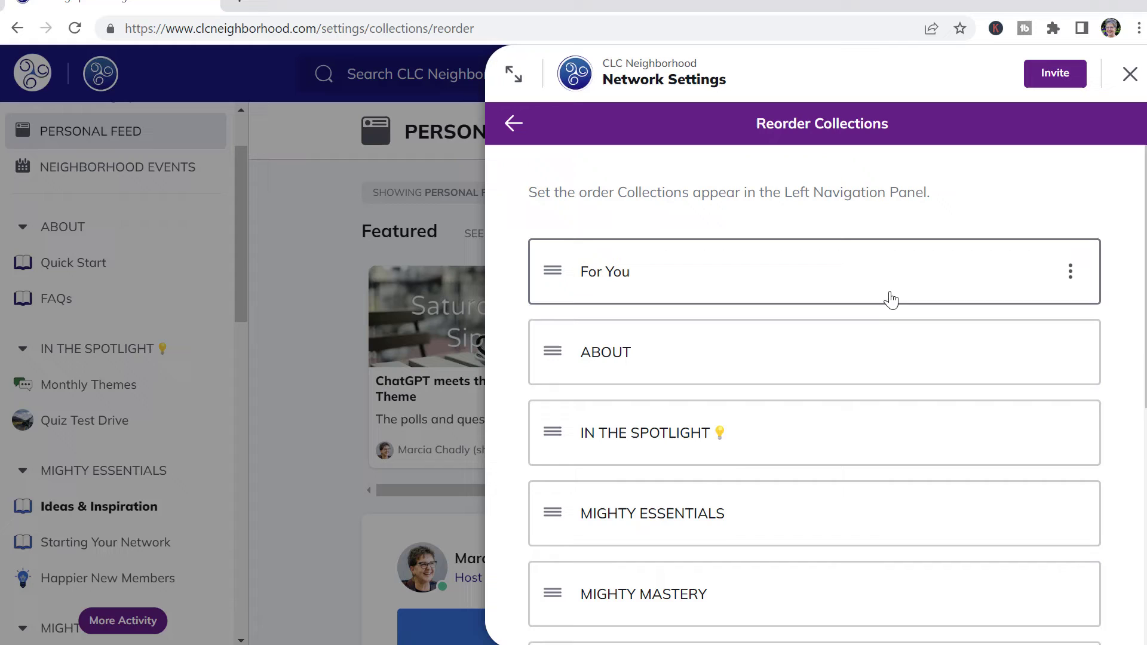
left_click_drag(550, 351, 547, 437)
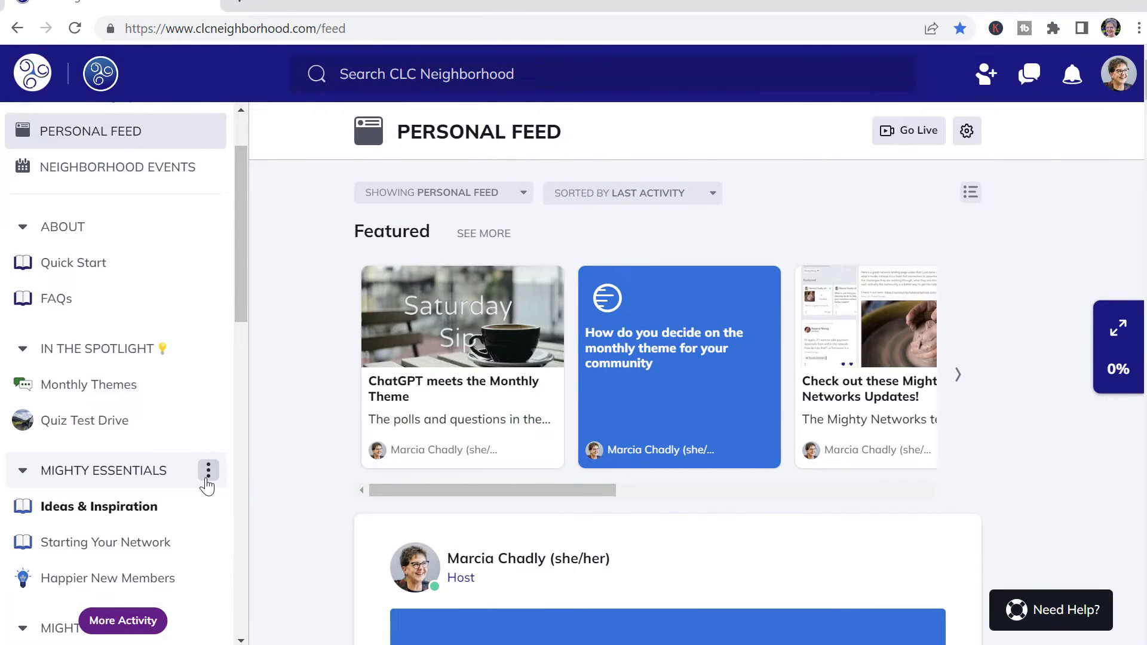
View the MIGHTY ESSENTIALS collection's name and tagline details in its settings
left_click(208, 469)
left_click(297, 568)
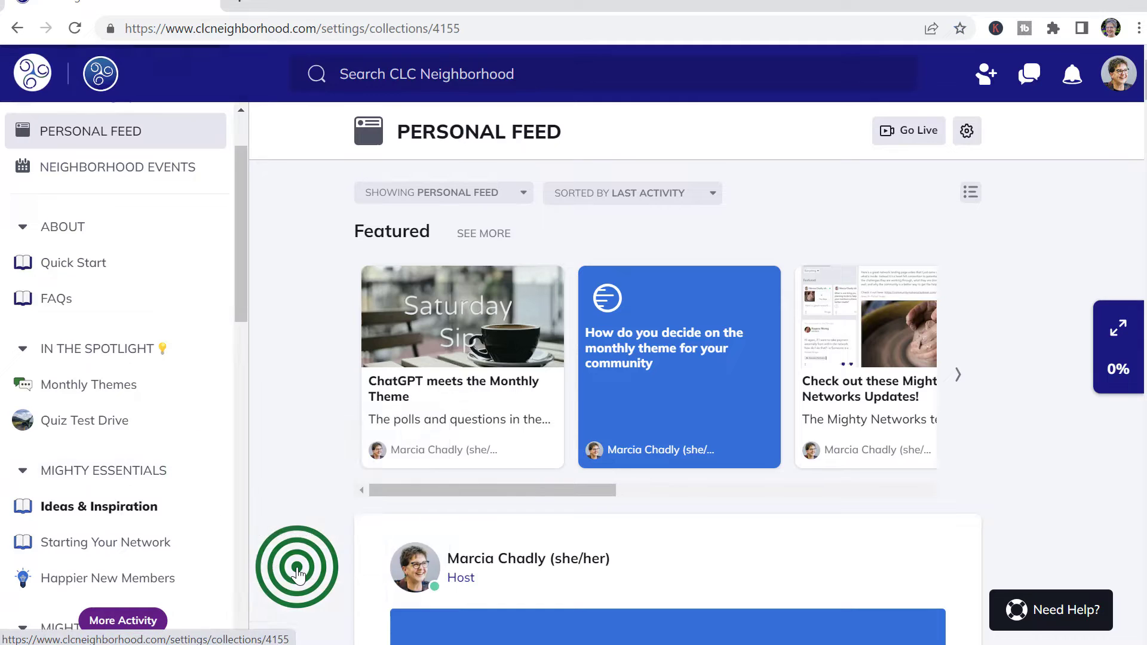
left_click(717, 205)
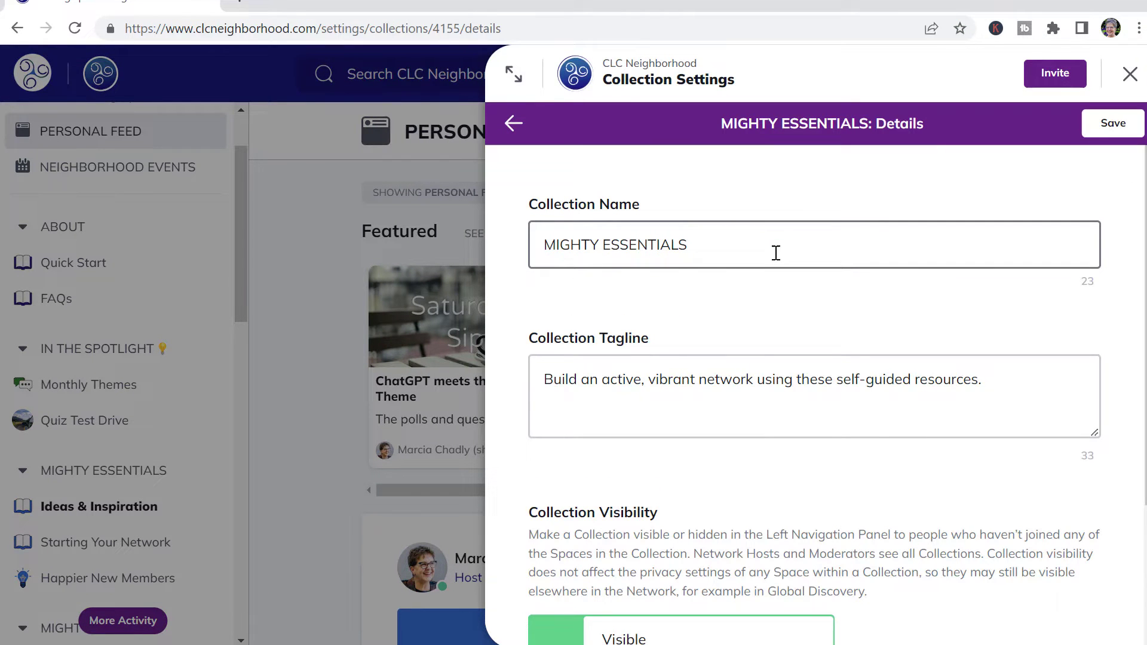
Reorder MIGHTY ESSENTIALS' spaces, moving Ideas & Inspiration below Starting Your Network
left_click(502, 125)
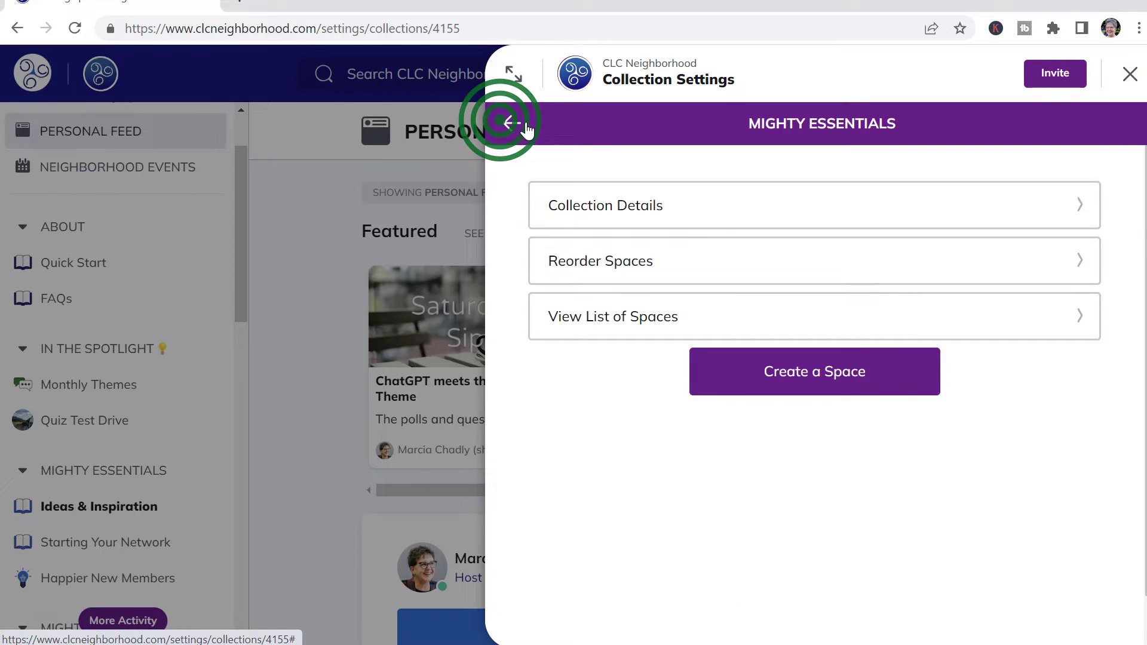
left_click(720, 276)
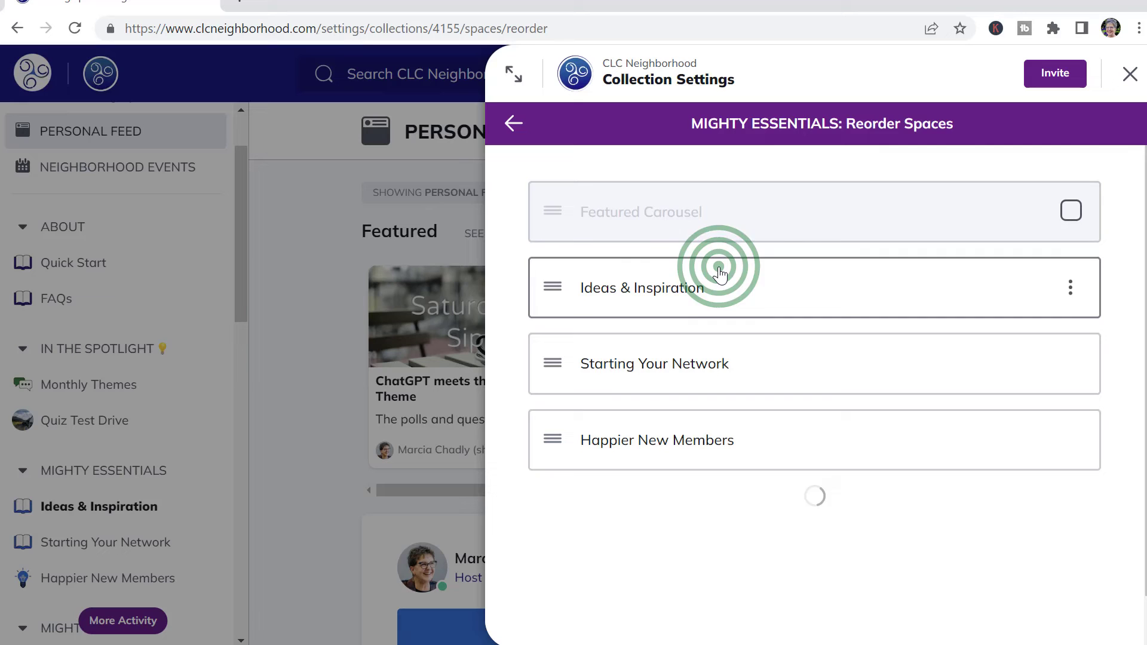
left_click_drag(549, 284, 550, 376)
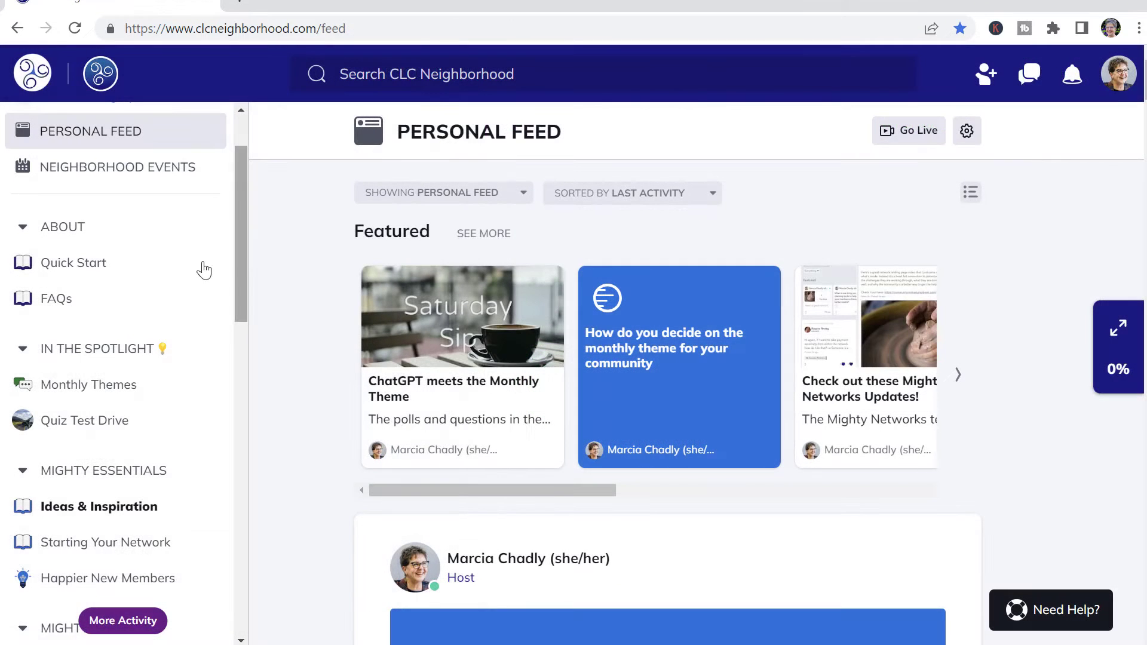
View the Quick Start space's name and tagline in its Details settings
left_click(206, 261)
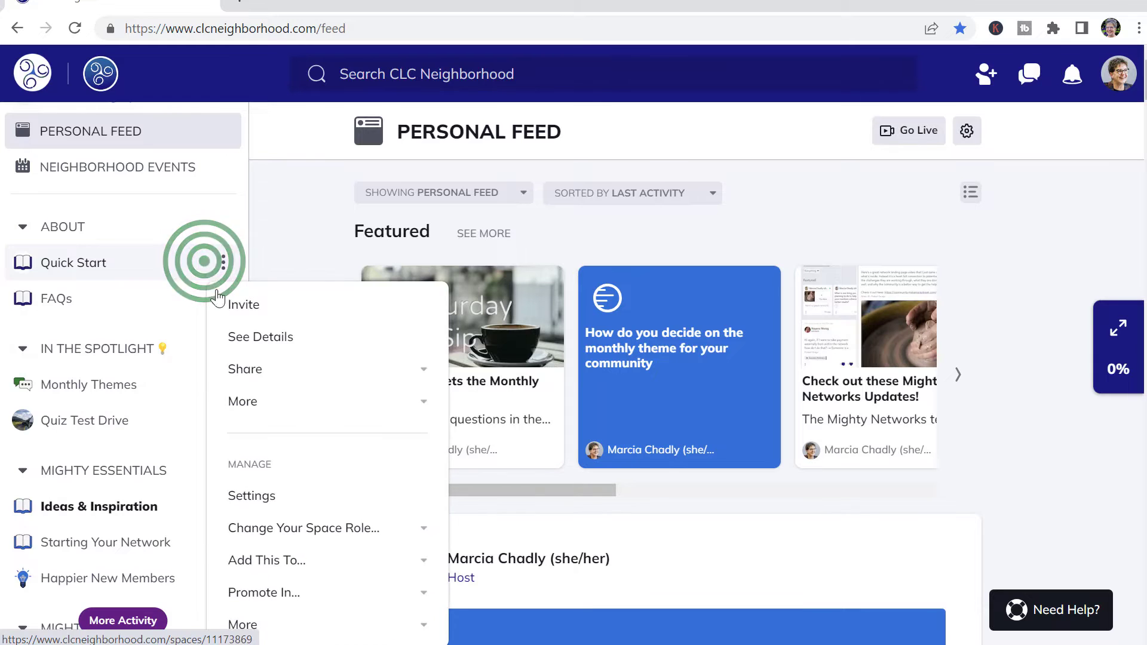
left_click(278, 493)
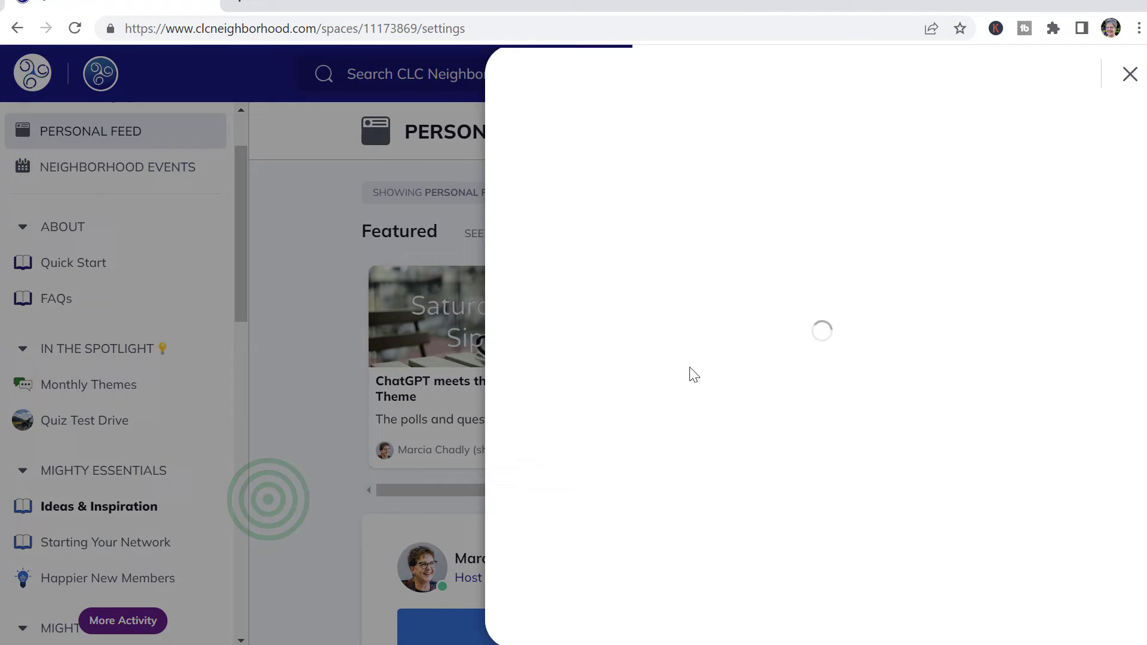
left_click(722, 202)
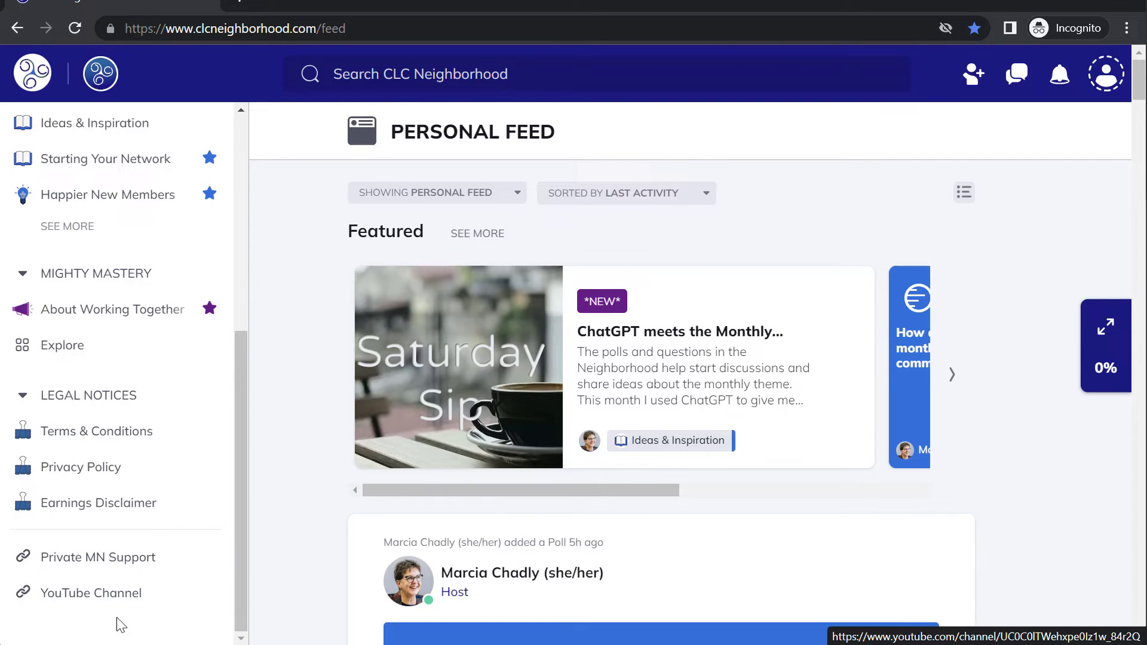
Open the YouTube Channel link, then reach Manage for custom links under Network Settings > Navigation > Custom Links
left_click(110, 593)
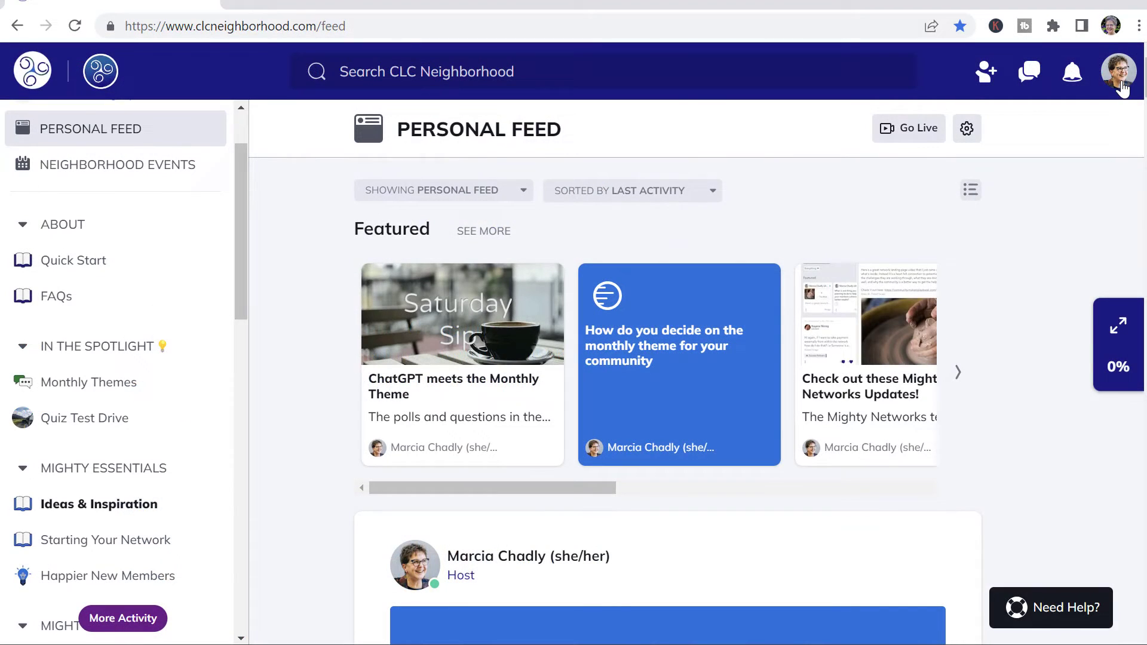
left_click(1120, 83)
left_click(997, 378)
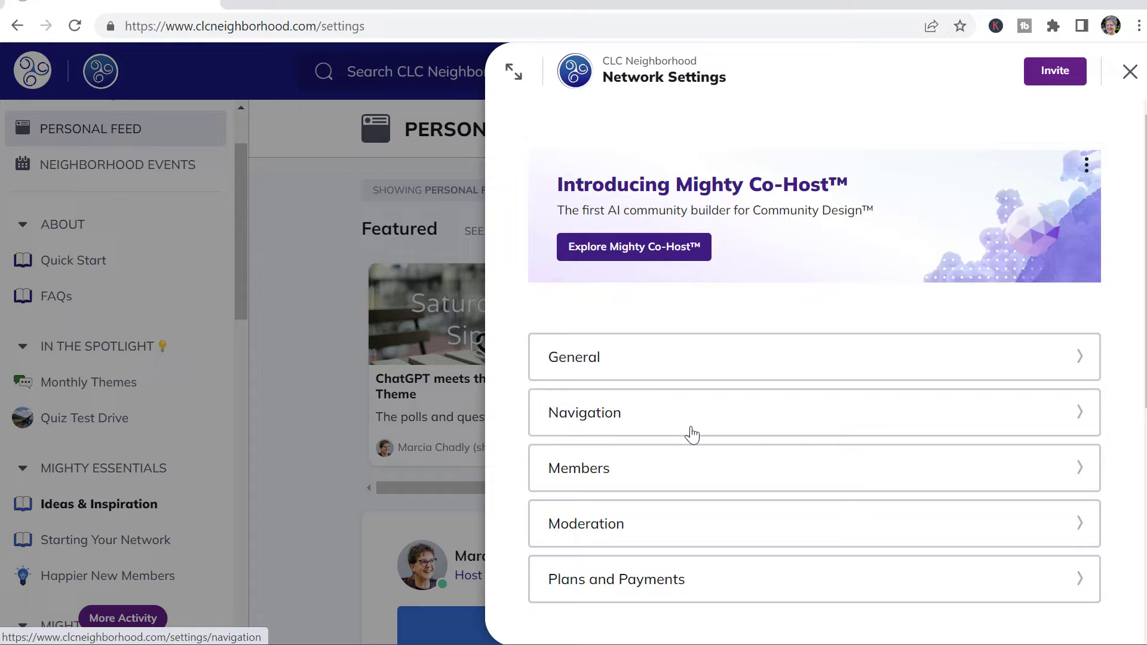
left_click(691, 418)
left_click(676, 488)
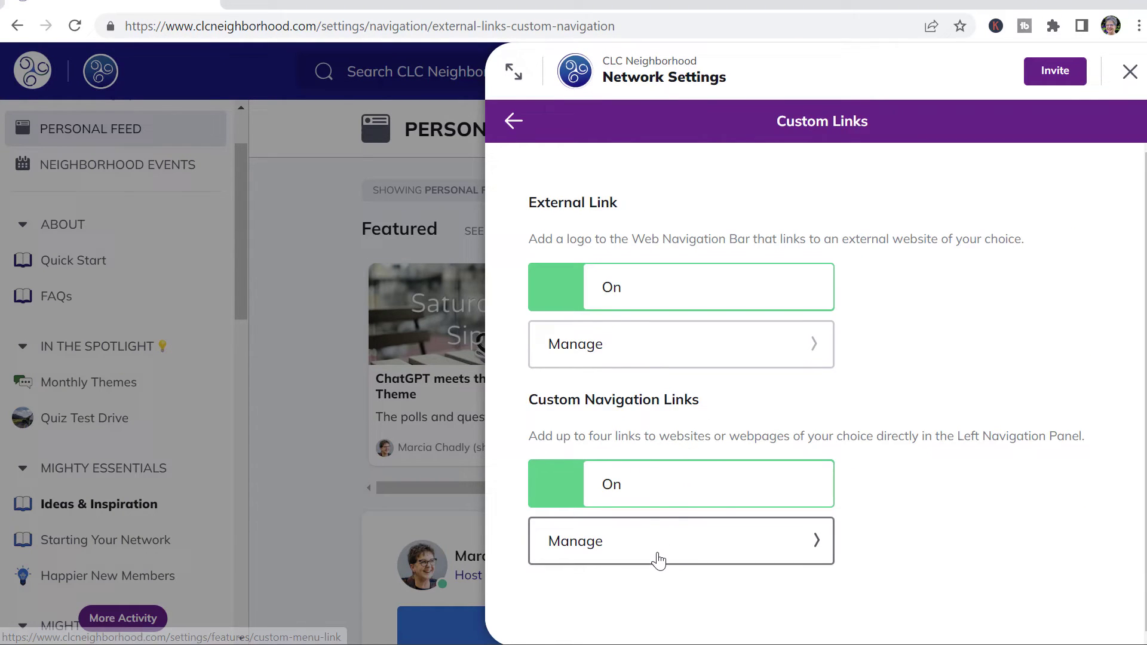
left_click(659, 561)
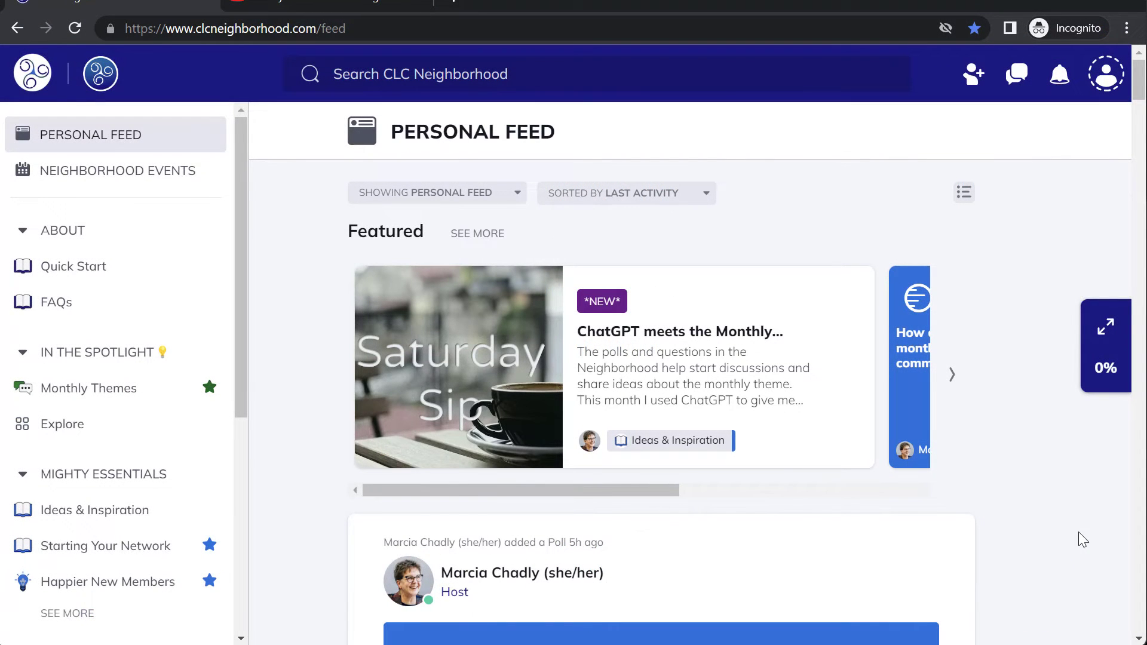
left_click(1104, 82)
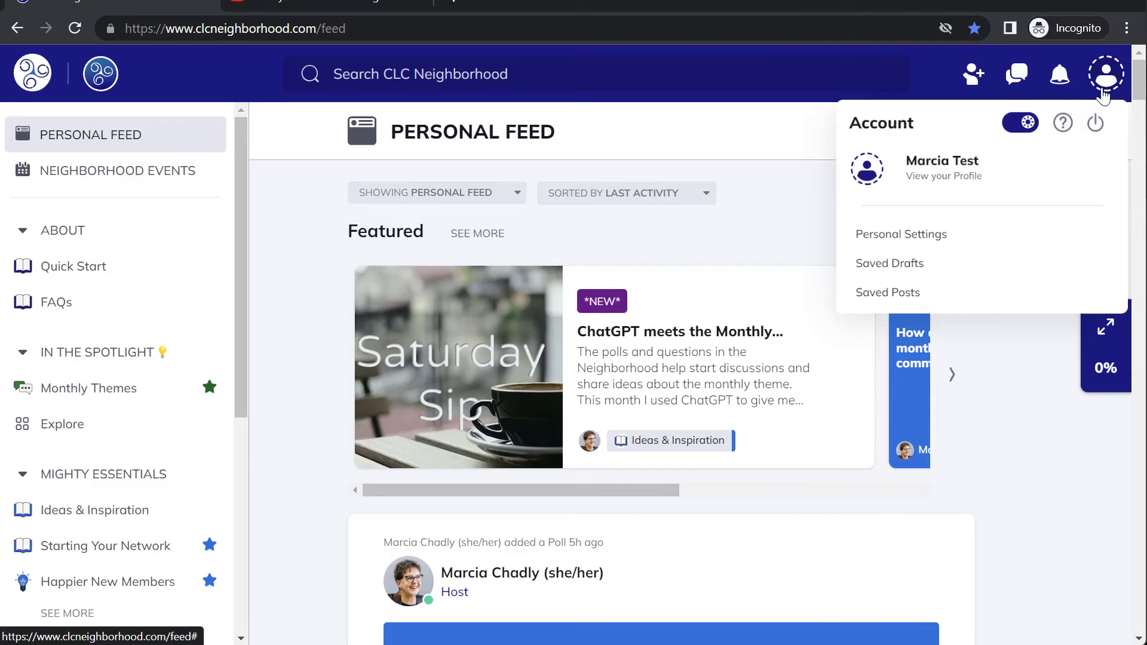
left_click(1015, 126)
left_click(1061, 488)
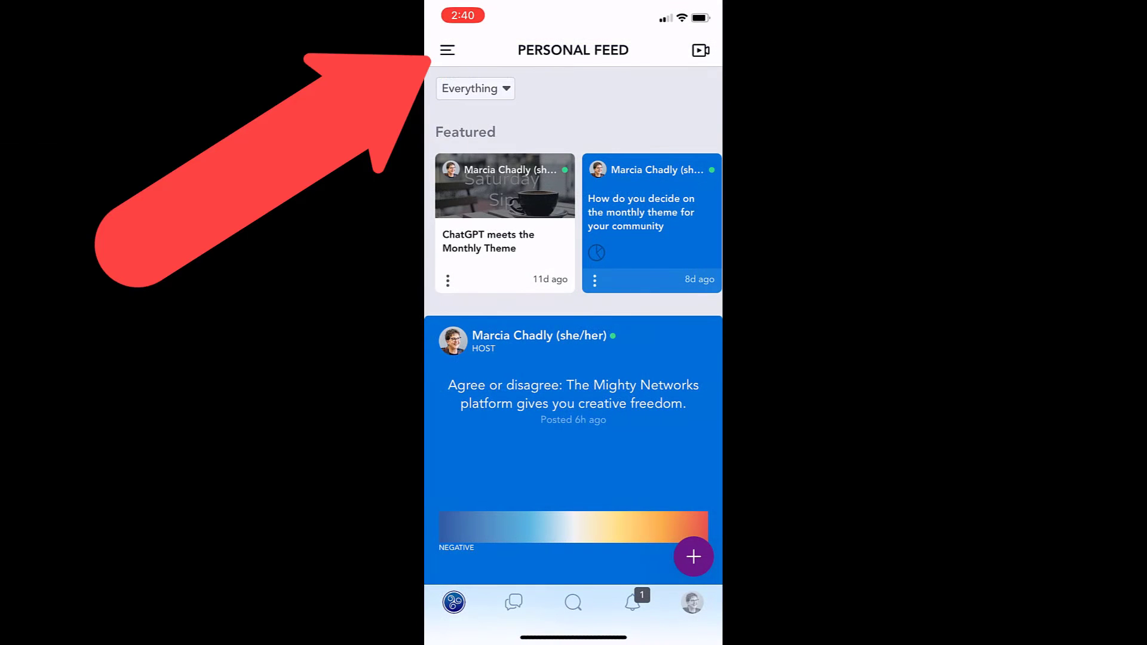
Open the iPad app's hamburger drawer listing the network's collections and spaces
left_click(447, 50)
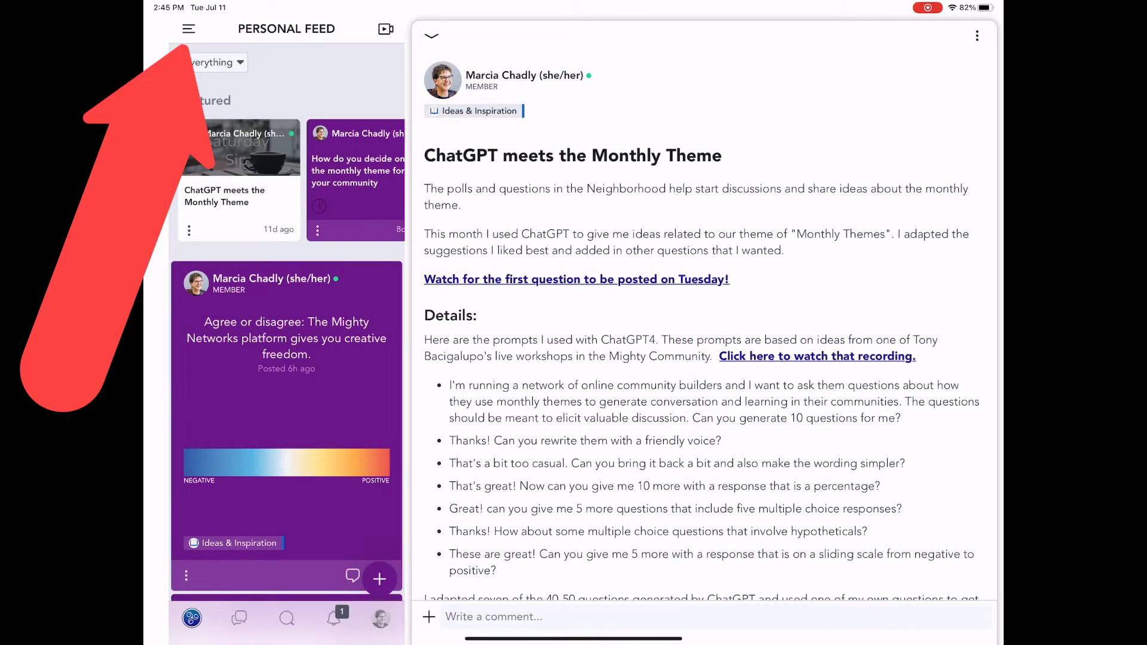
left_click(189, 29)
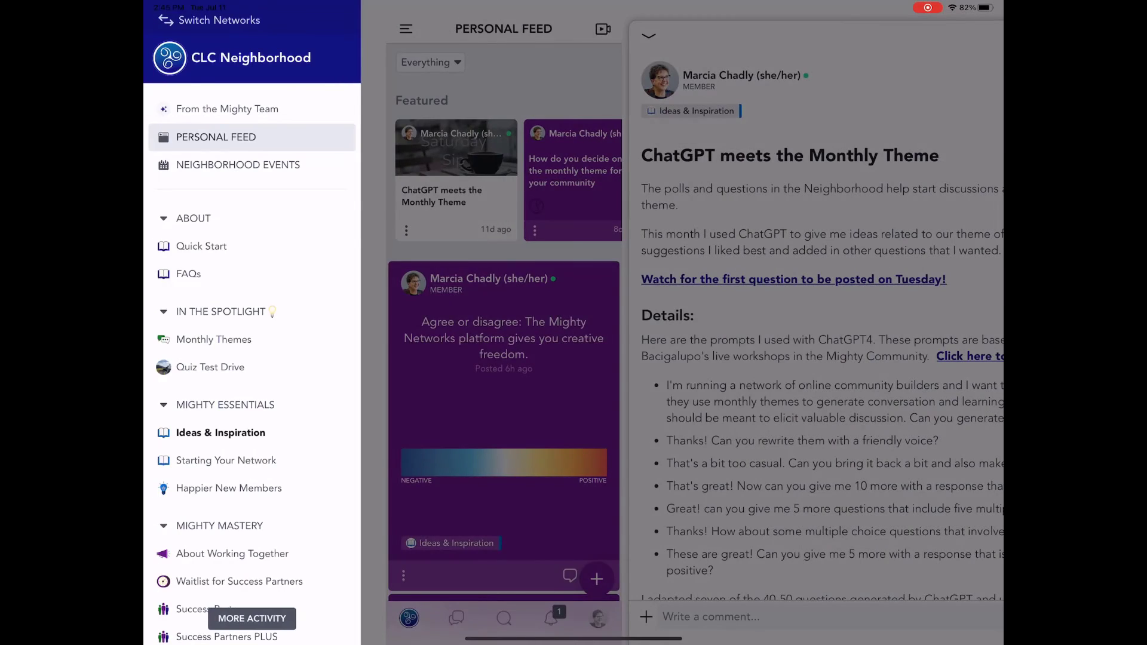